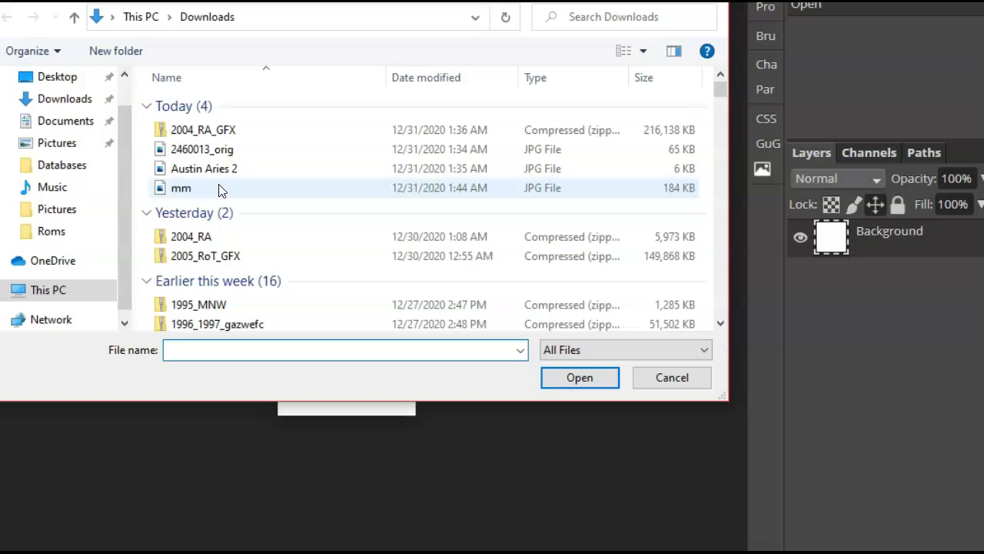
- Place mm.jpg and resize its frame to 168 × 230 px around the masked face
double_click(220, 191)
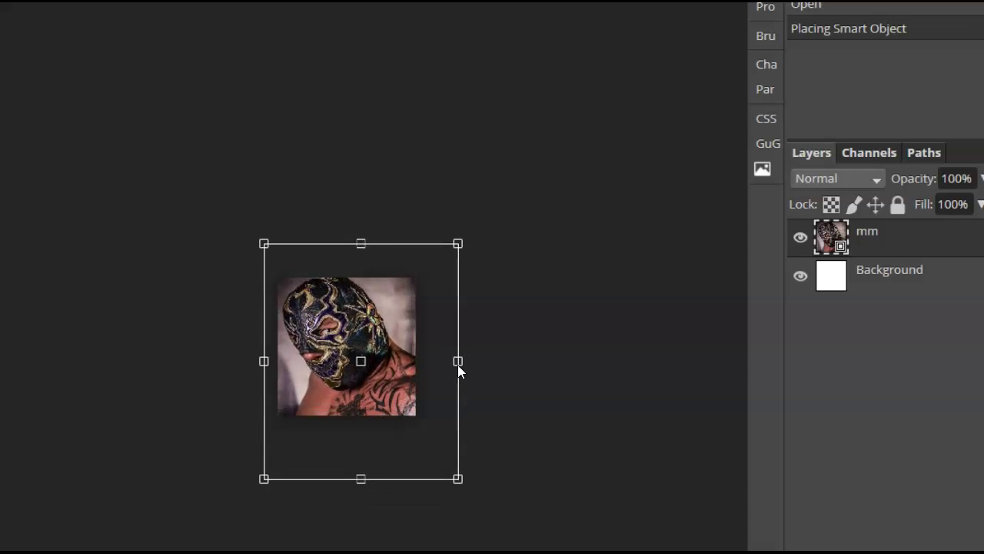
drag(457, 360, 431, 361)
drag(264, 361, 271, 361)
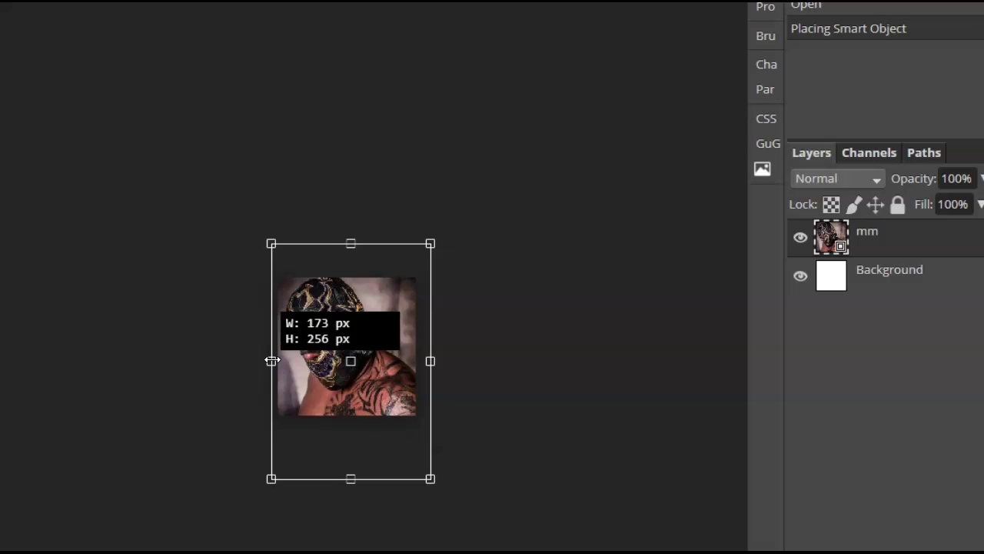
drag(362, 313, 361, 306)
drag(347, 472, 347, 460)
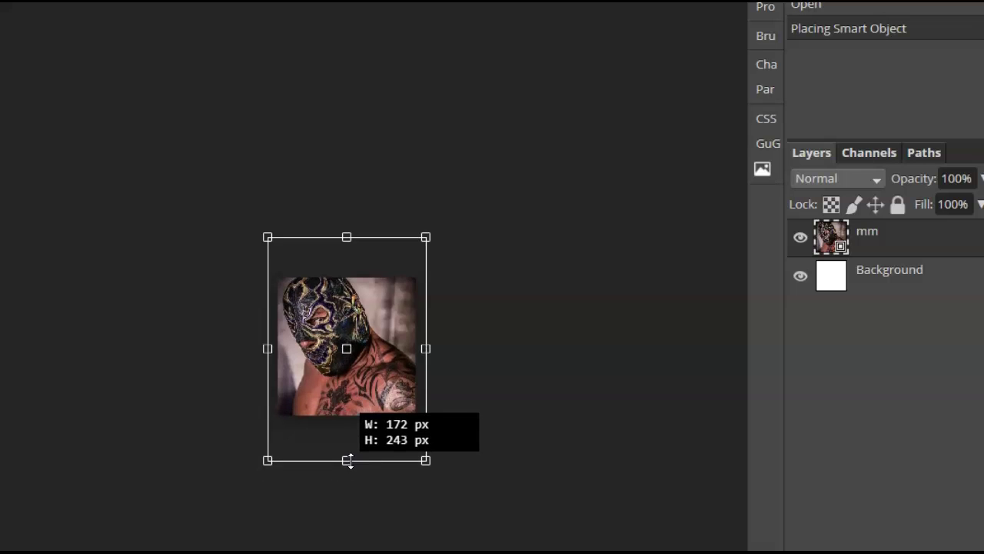
drag(349, 237, 345, 249)
drag(426, 352, 385, 367)
- Save the portrait through File > Export as > JPG at 150 × 150 px, quality 70%
key(alt+f)
key(Down)
key(Down)
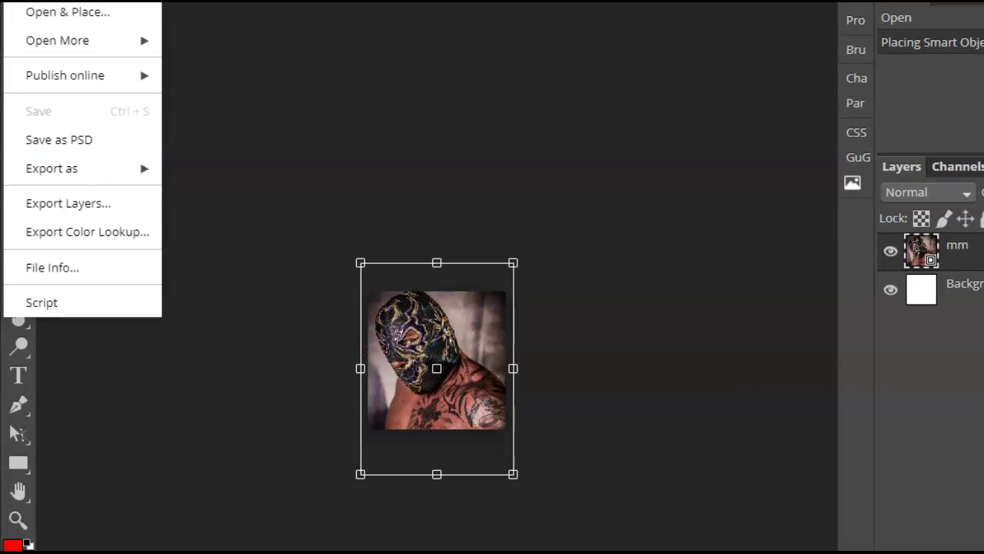
key(Escape)
click(24, 2)
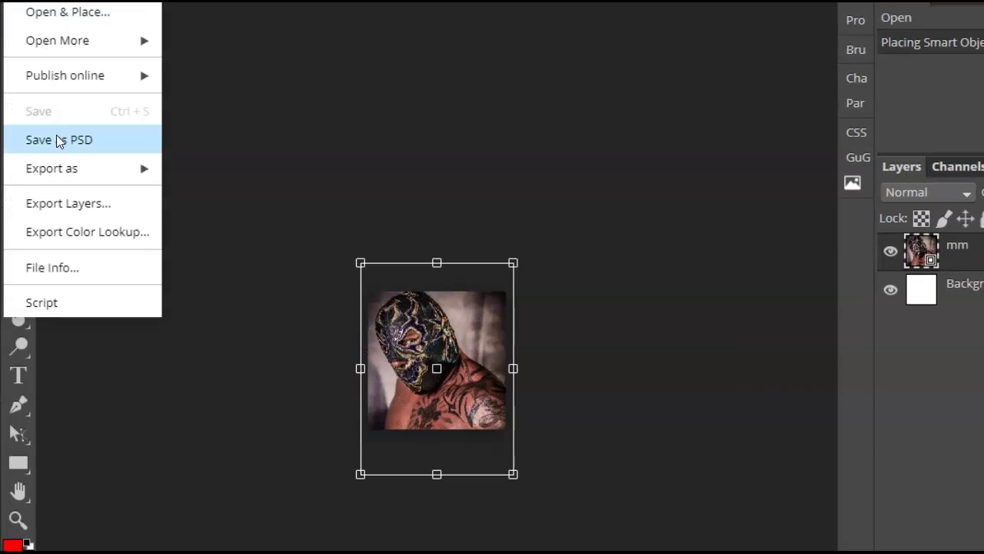
mouse_move(52, 168)
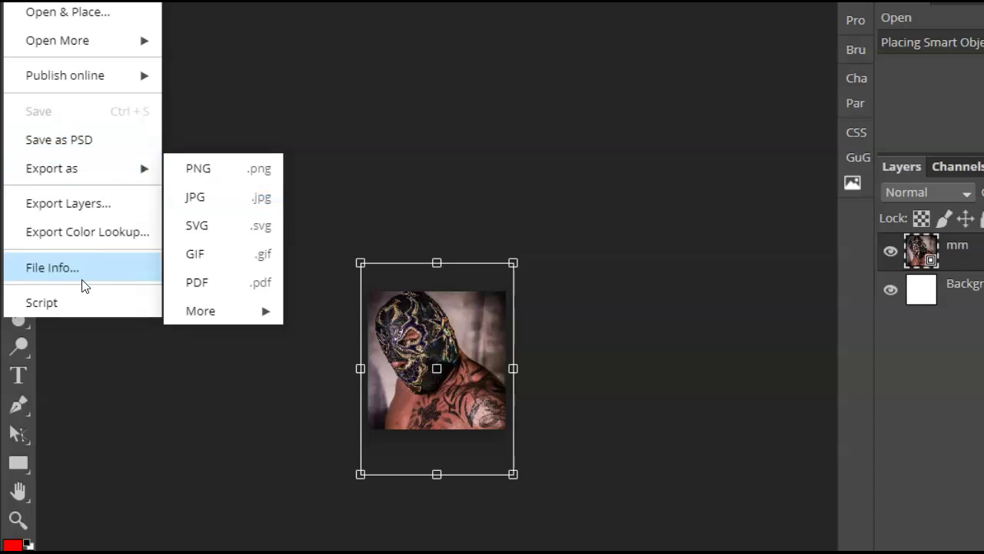
click(194, 200)
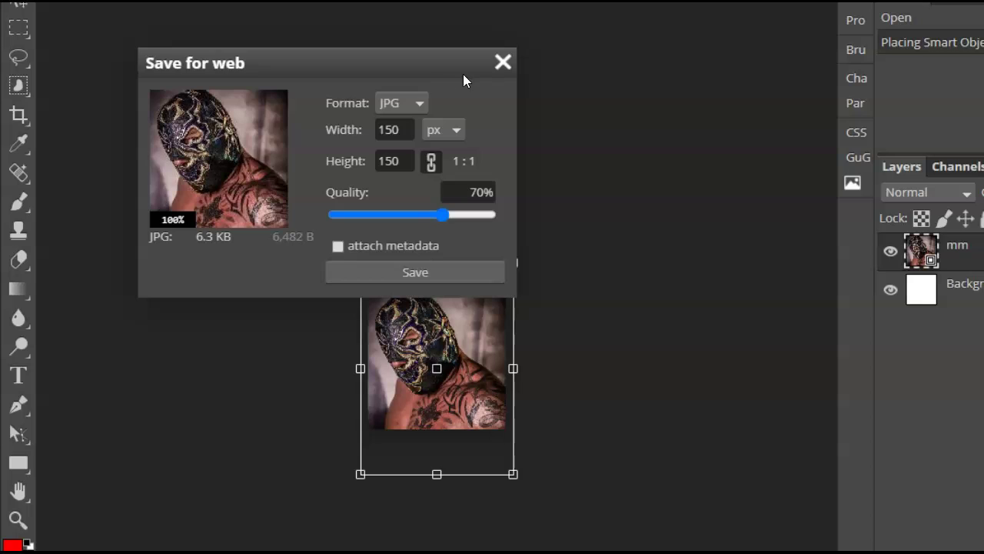
click(413, 270)
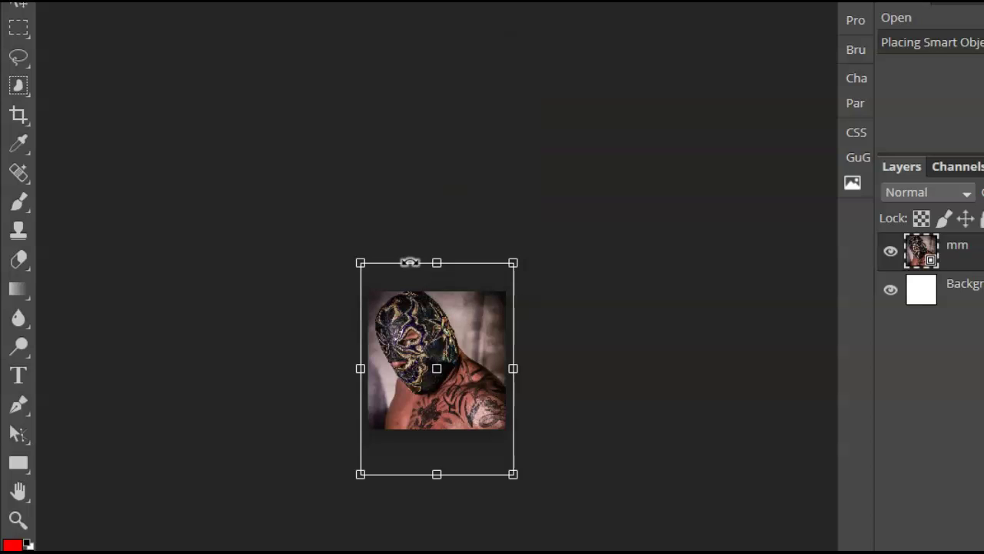
- Refresh Downloads and open the new New Project (1) image to check it
key(alt+Tab)
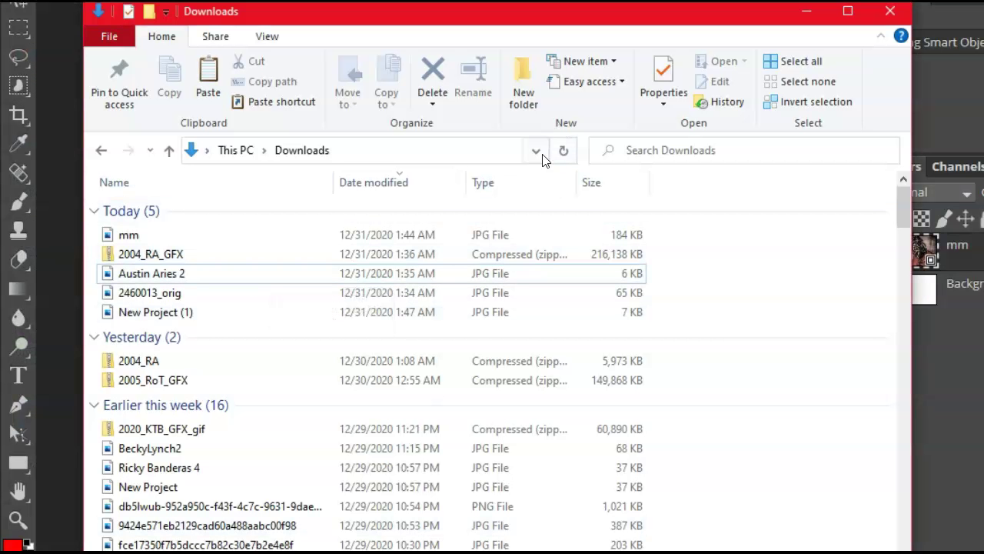
click(563, 150)
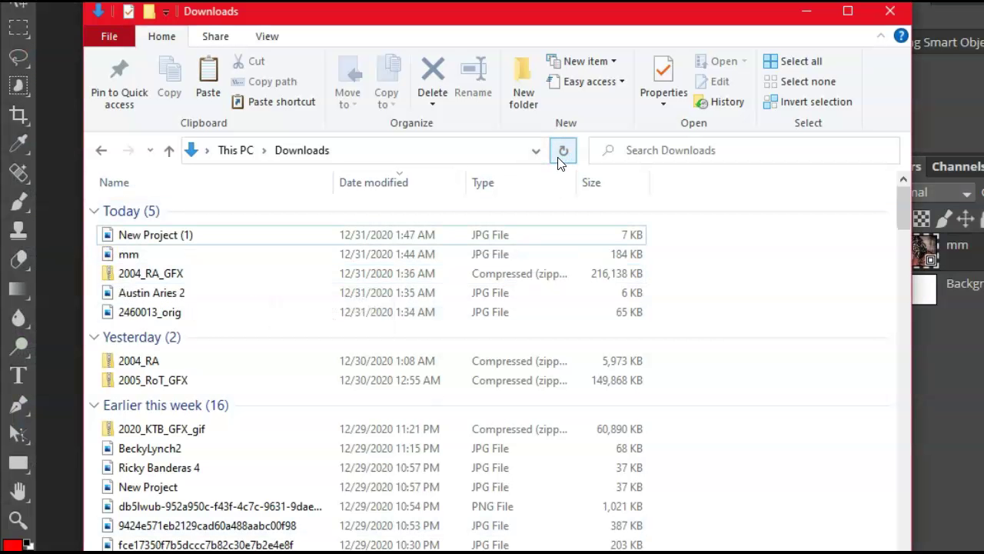
double_click(187, 232)
- Rename New Project (1) to 'Mil Muertes'
right_click(185, 235)
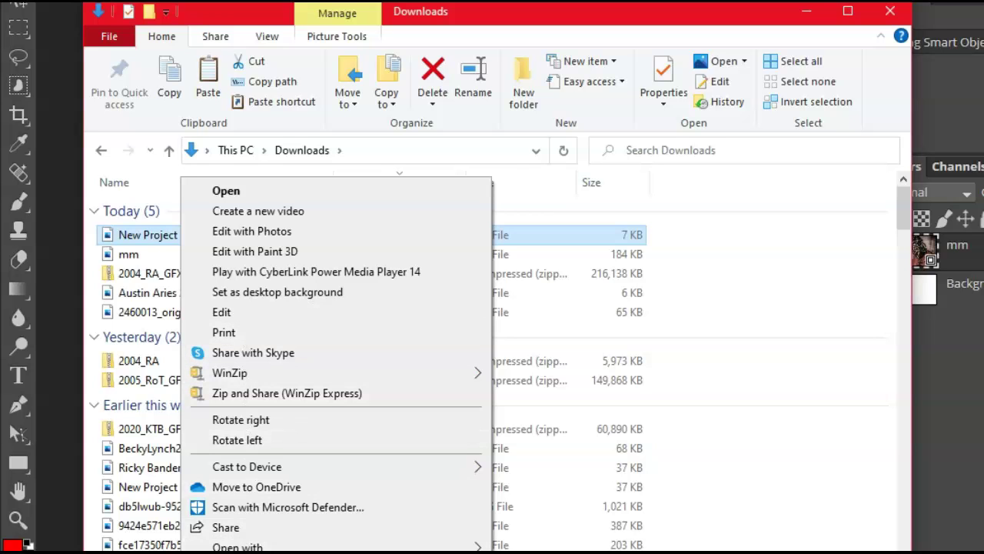
text(m)
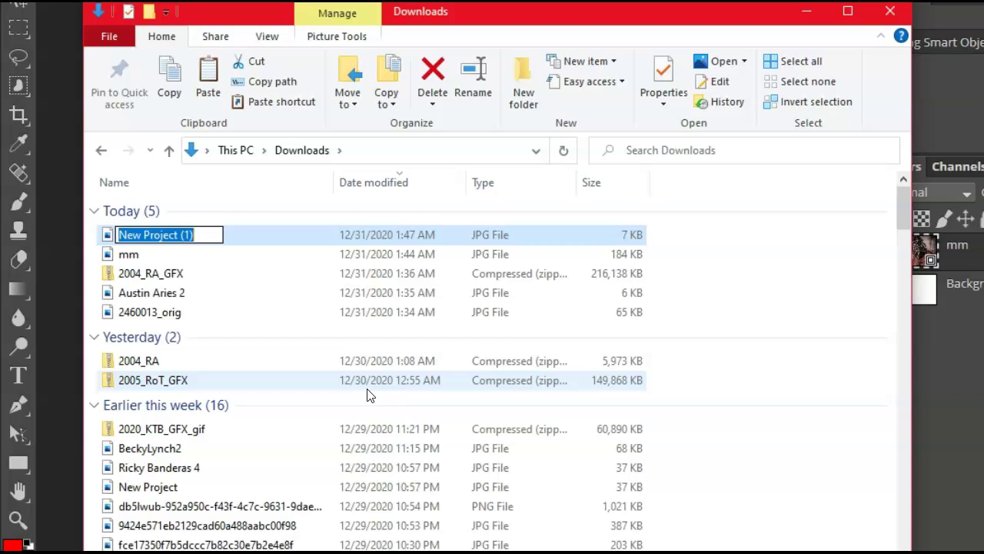
text(Mil)
key(BackSpace)
key(BackSpace)
text(il)
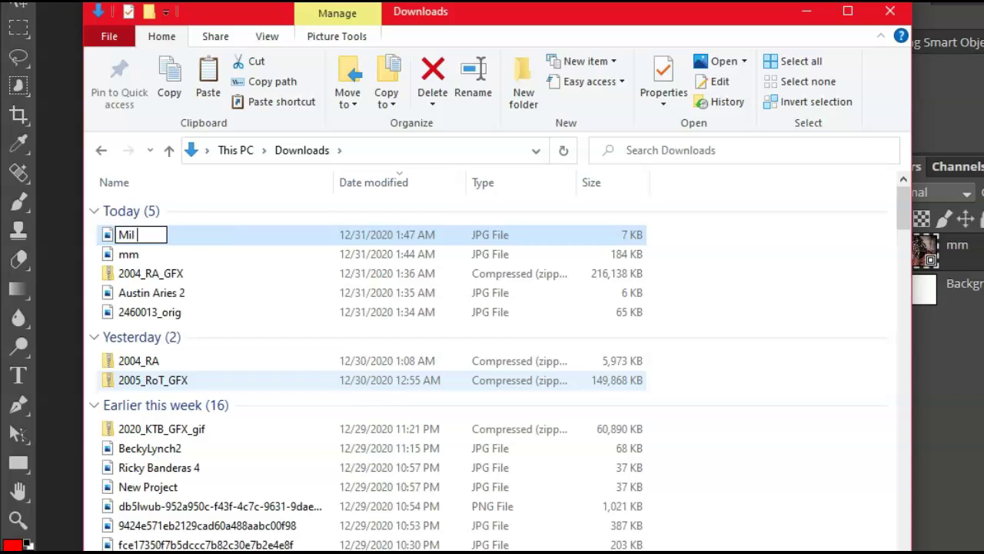
text( Mue)
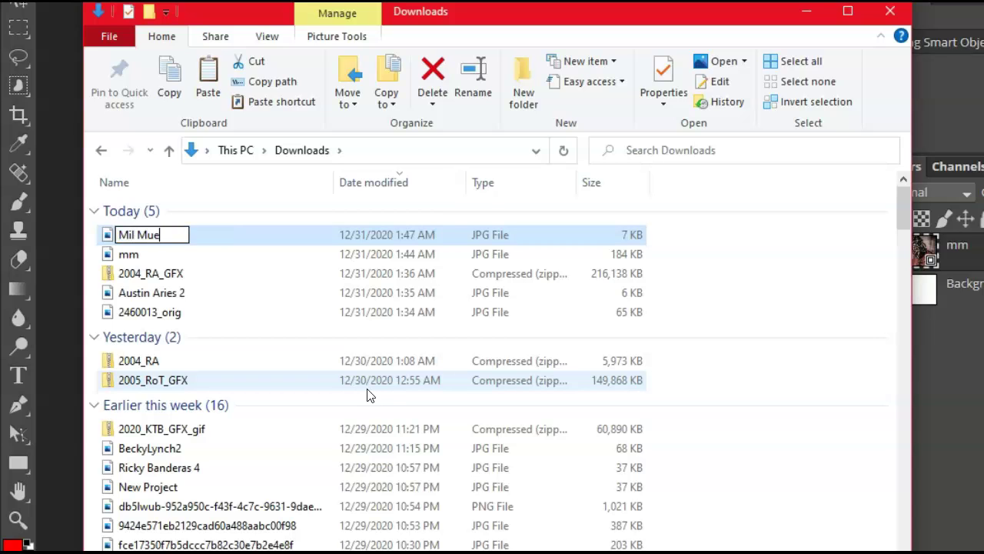
text(rt)
text(es)
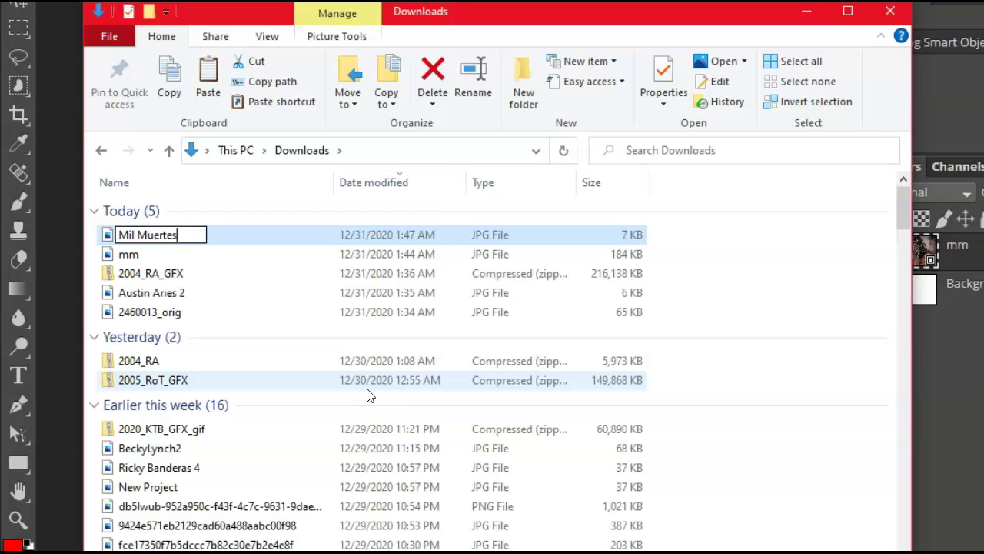
key(Return)
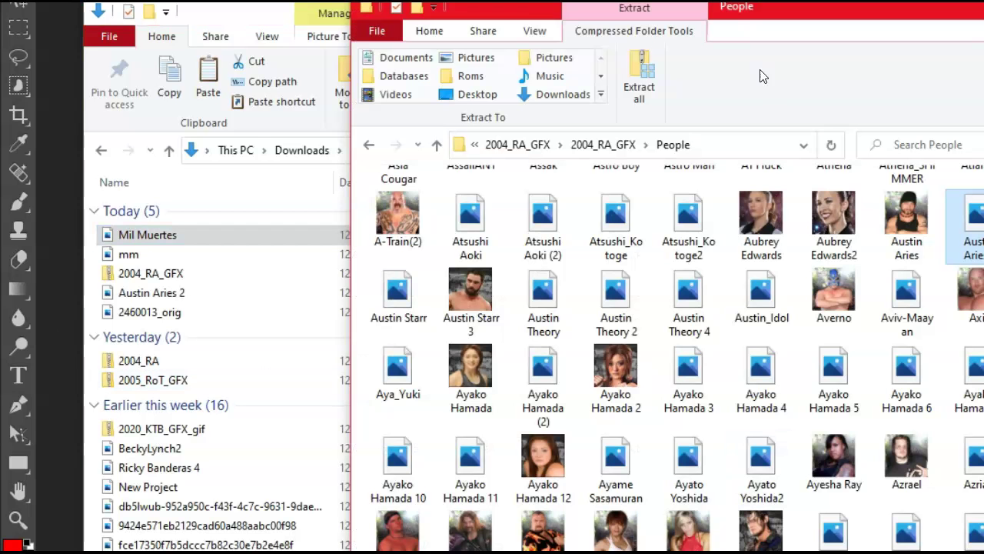
- Drag Mil Muertes into the 2004_RA_GFX People folder and dismiss the access-denied errors
drag(772, 9, 804, 1)
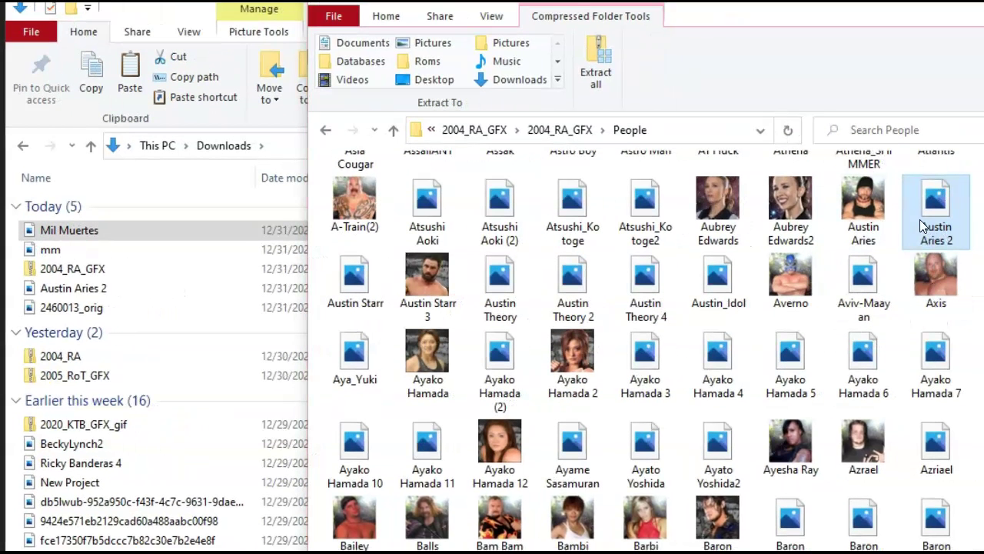
mouse_move(90, 236)
mouse_down()
mouse_move(406, 258)
mouse_move(492, 275)
mouse_up()
click(776, 334)
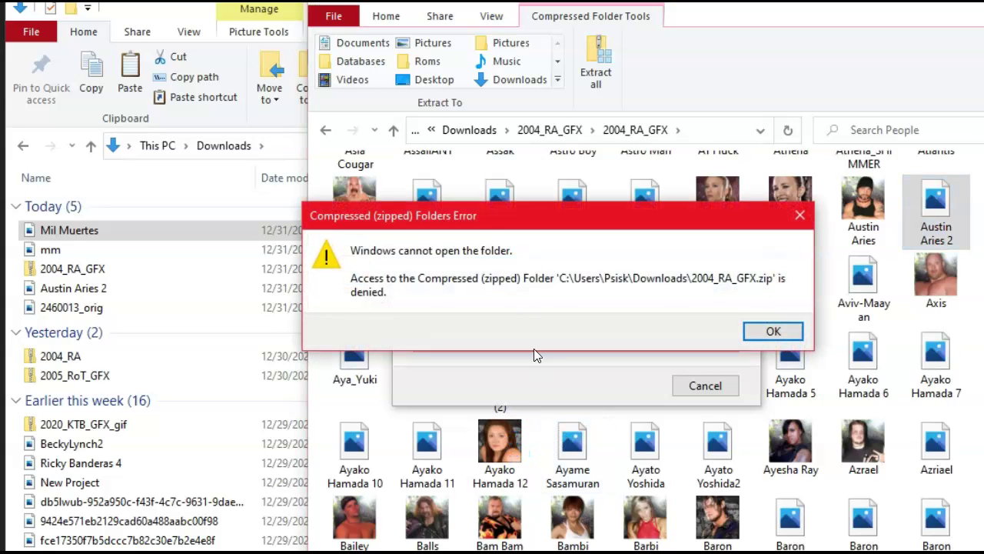
click(728, 306)
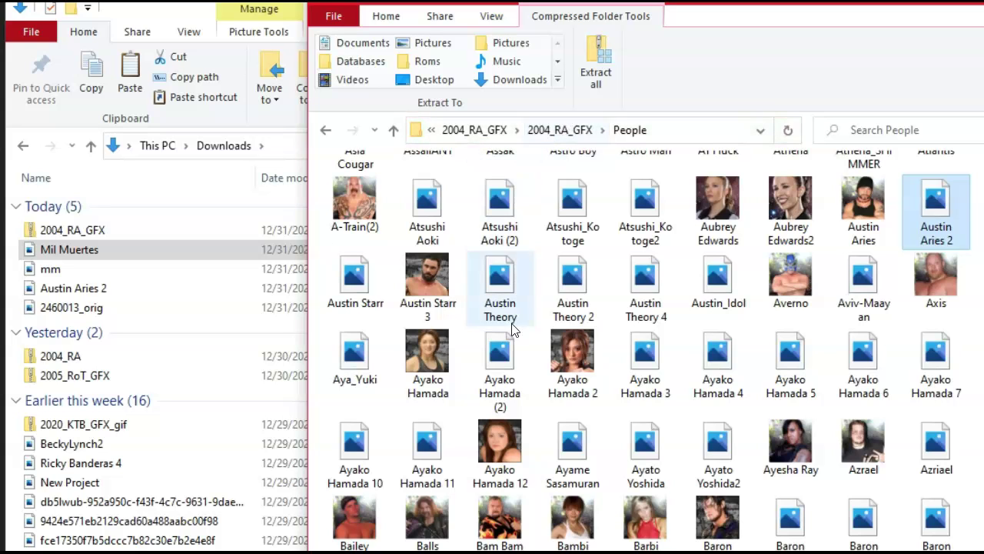
- Search the People folder for 'mil' to confirm Mil Muertes is listed
scroll(740, 345, down, 5)
scroll(808, 239, down, 4)
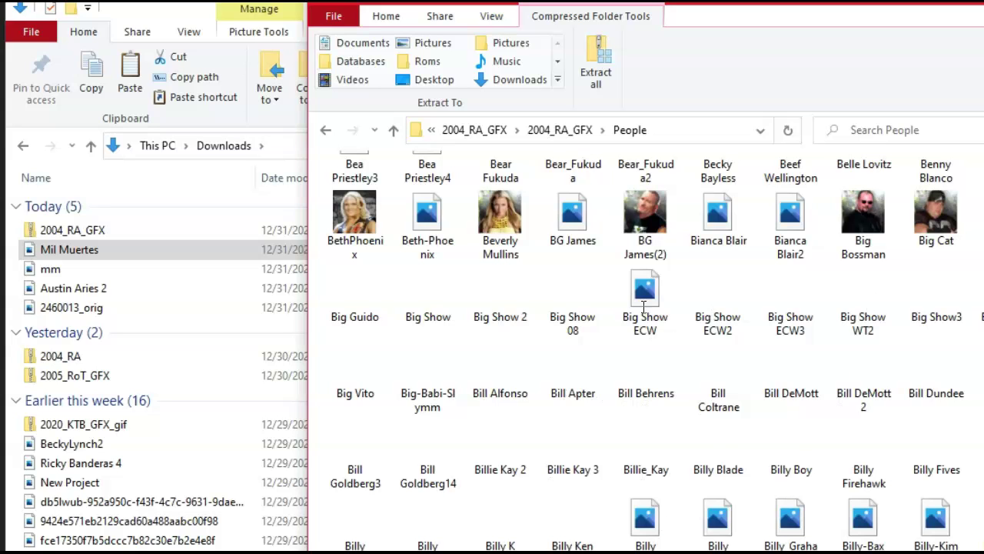
click(853, 130)
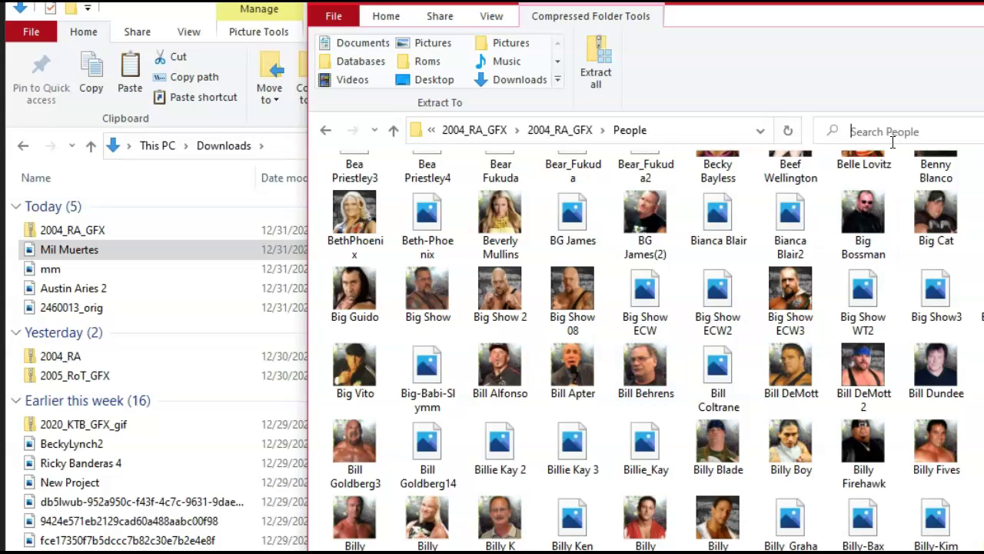
text(mil)
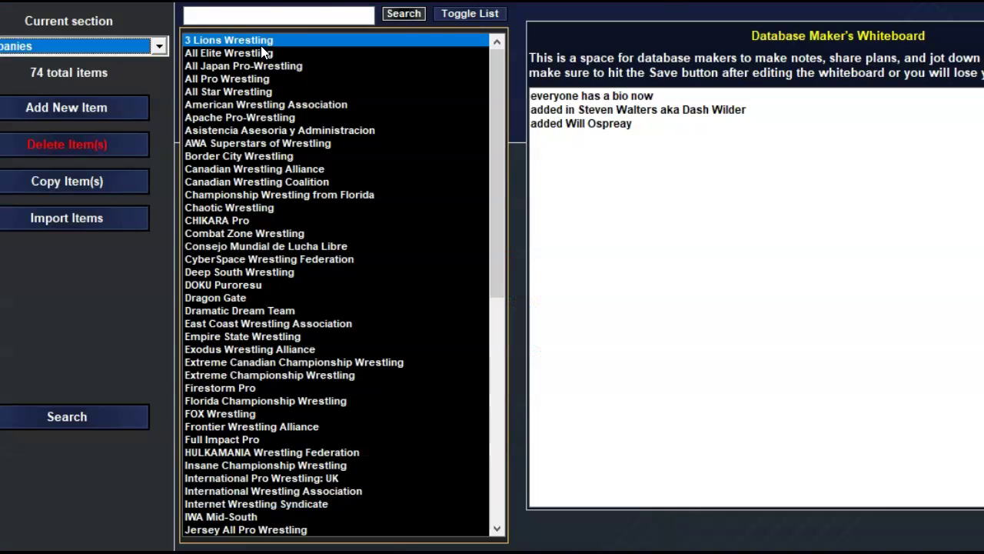
- Switch the editor's current section to Workers and load all 2571 workers
click(127, 45)
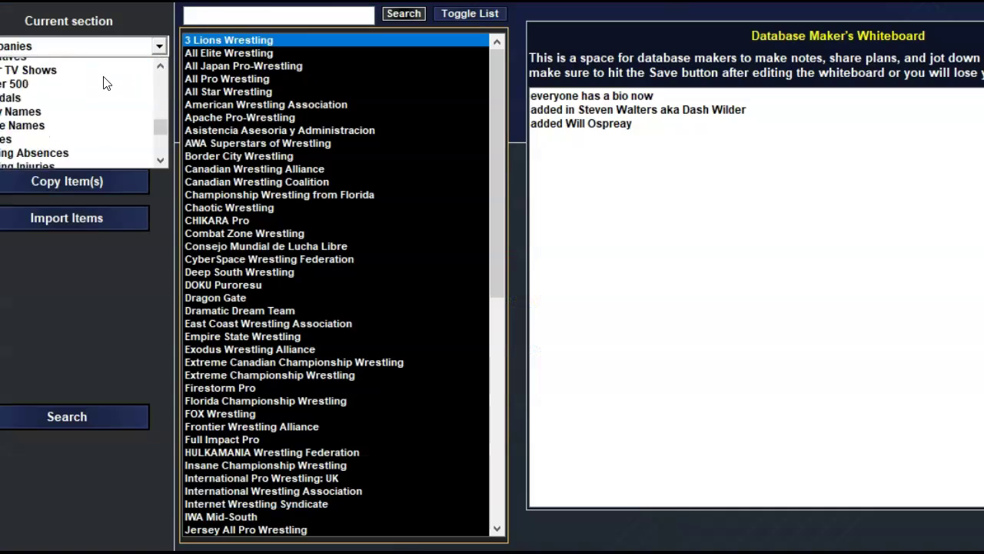
scroll(106, 83, down, 2)
click(69, 158)
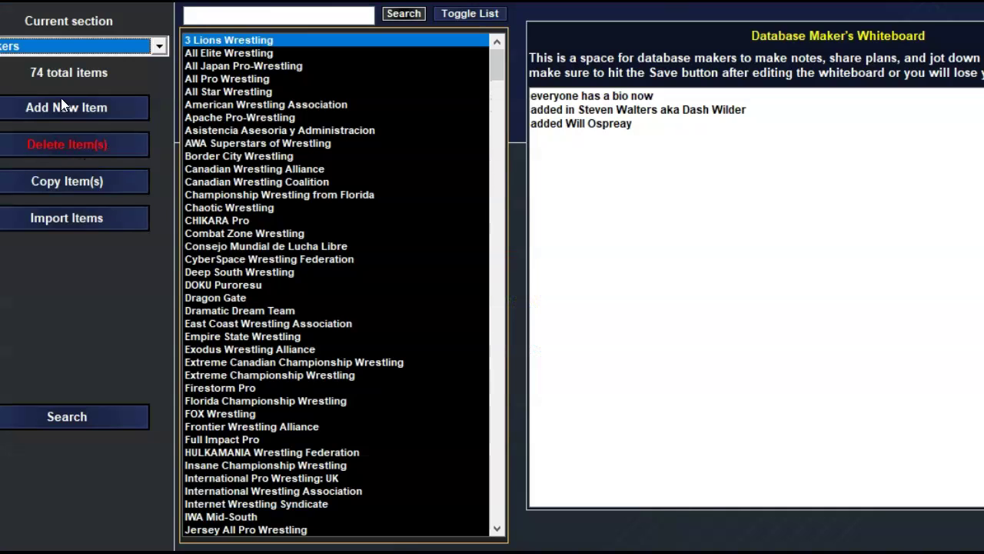
click(319, 142)
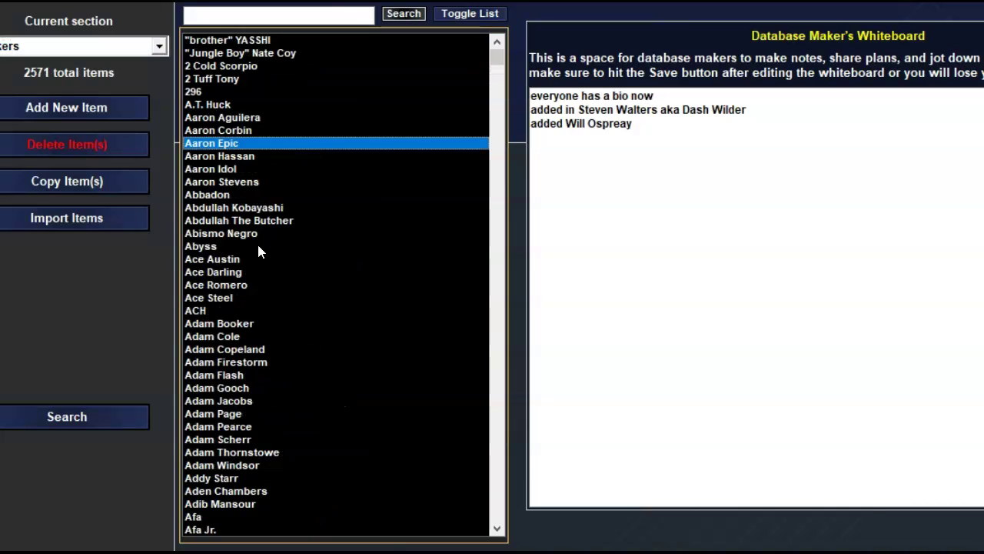
click(255, 260)
text(ricky)
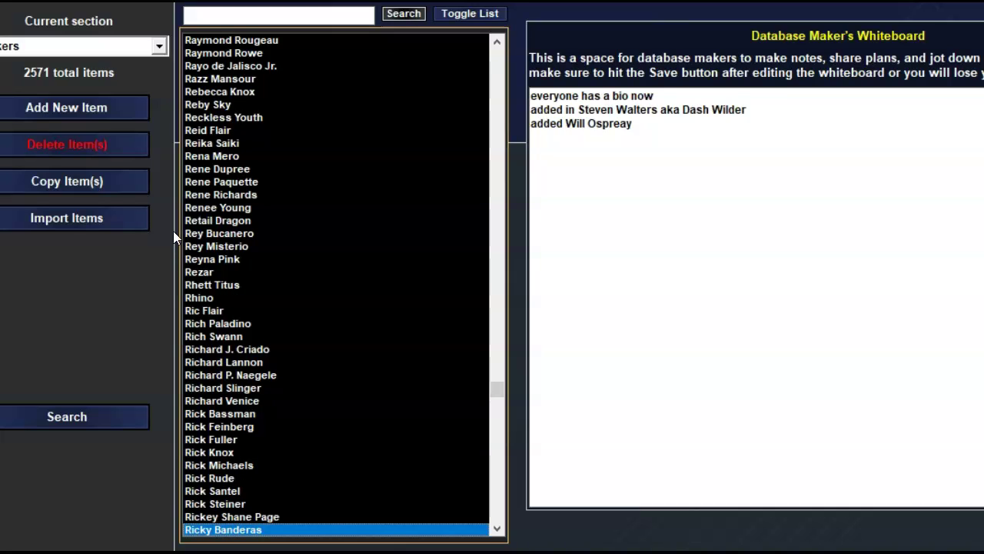
key(Return)
click(232, 88)
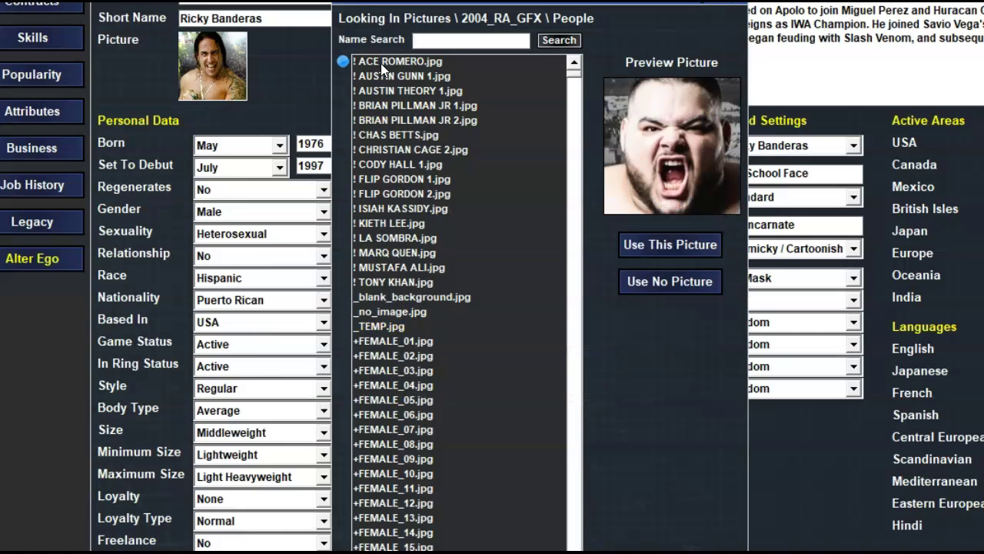
text(mil)
key(Return)
click(419, 237)
click(411, 209)
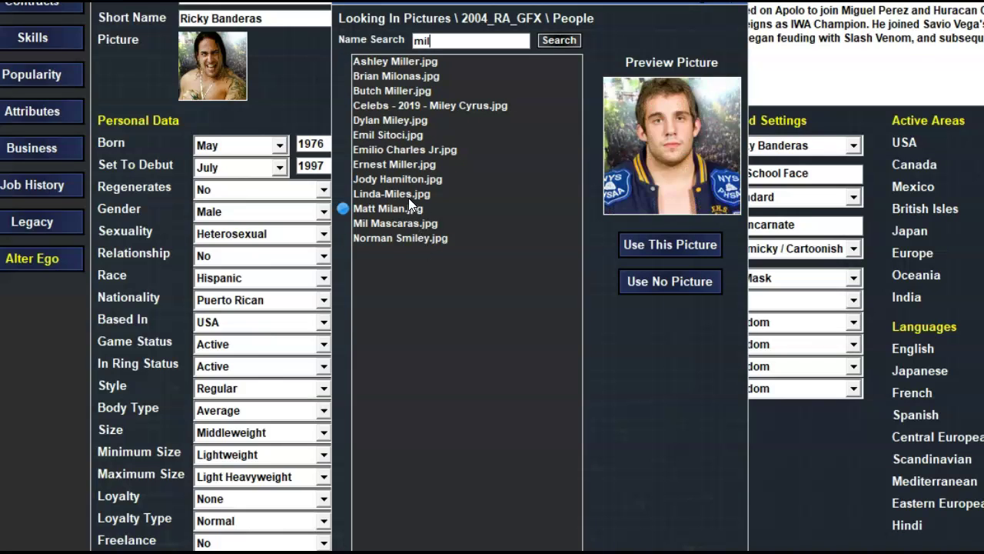
click(413, 178)
click(414, 134)
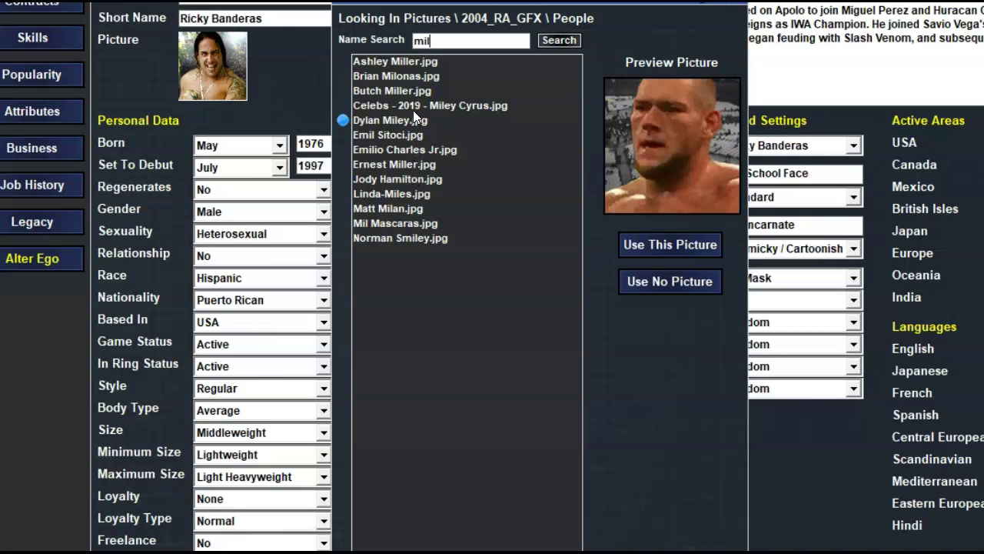
click(413, 106)
click(408, 118)
click(408, 92)
click(395, 62)
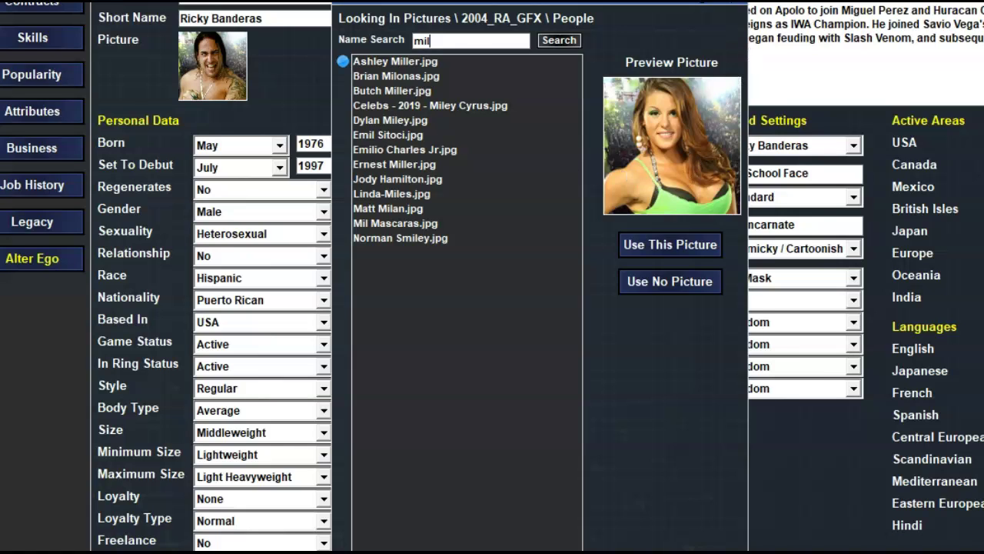
- Close the picture chooser and worker window, discarding changes
key(Escape)
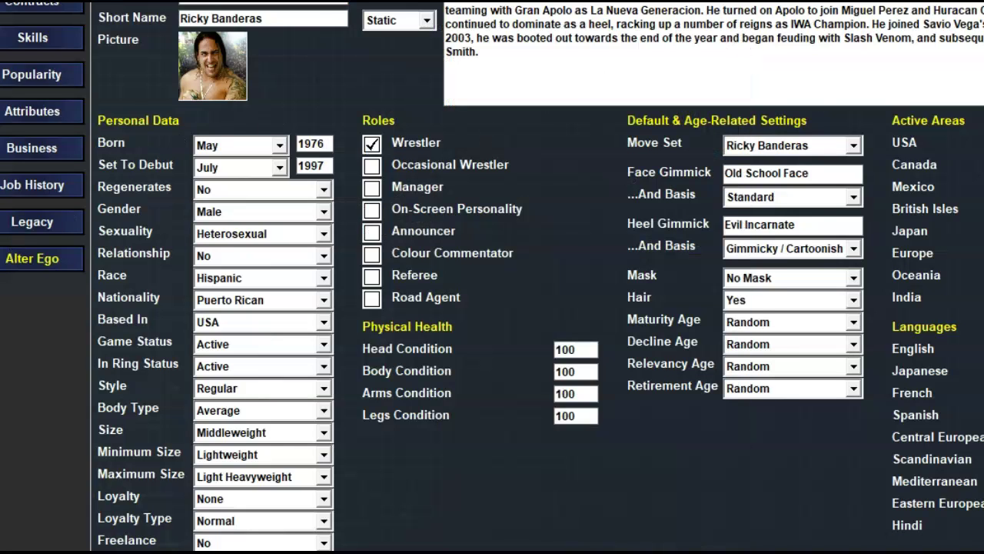
key(Escape)
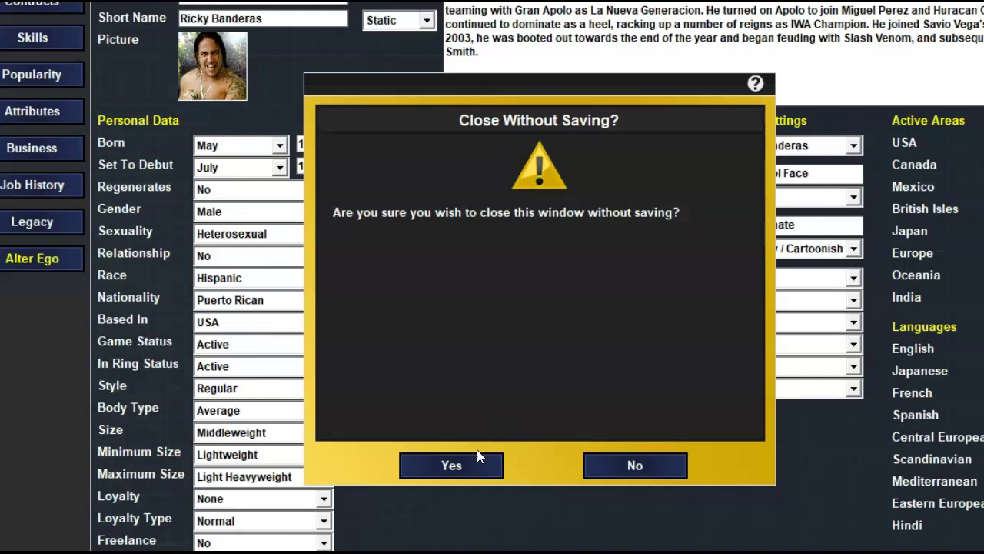
click(476, 456)
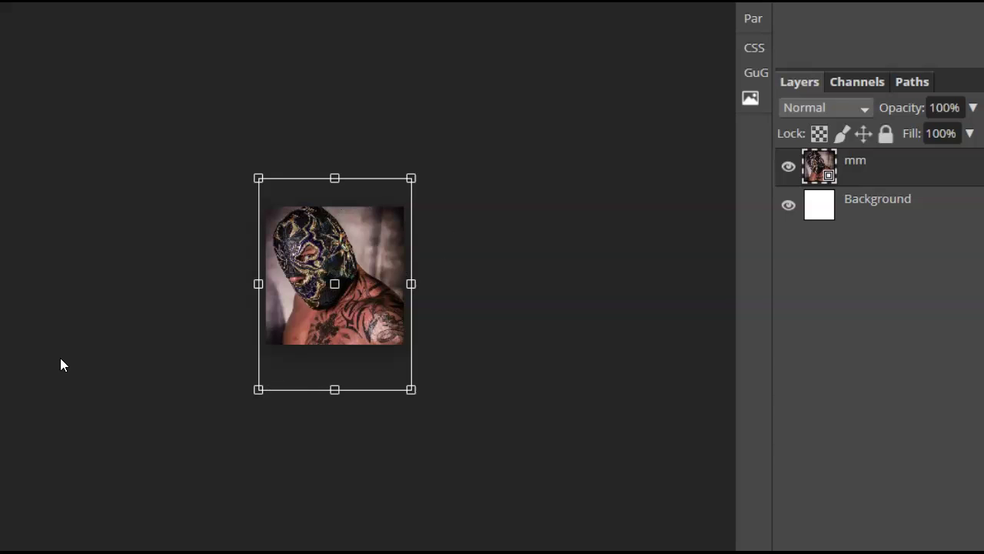
- Save the document from the File menu to commit the placed mm portrait
click(4, 2)
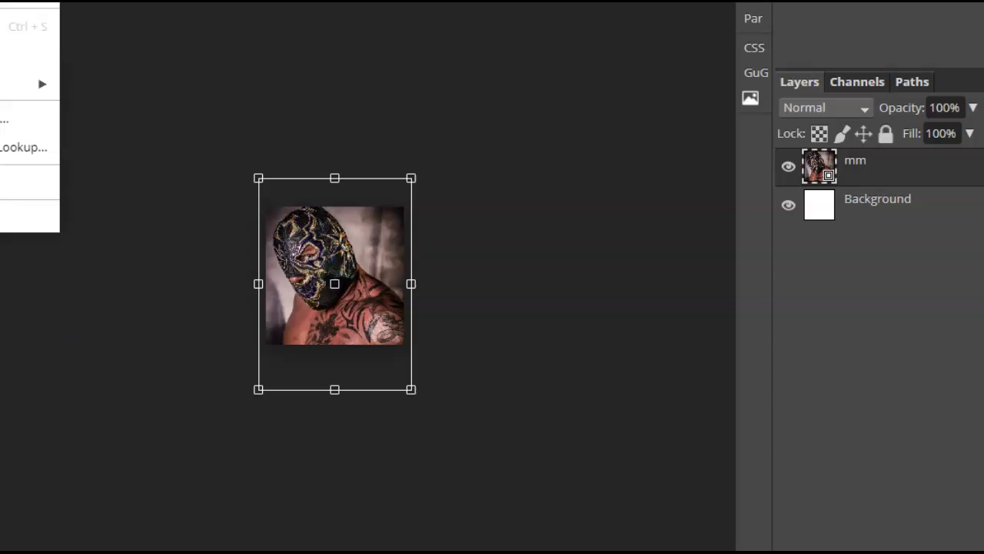
click(27, 54)
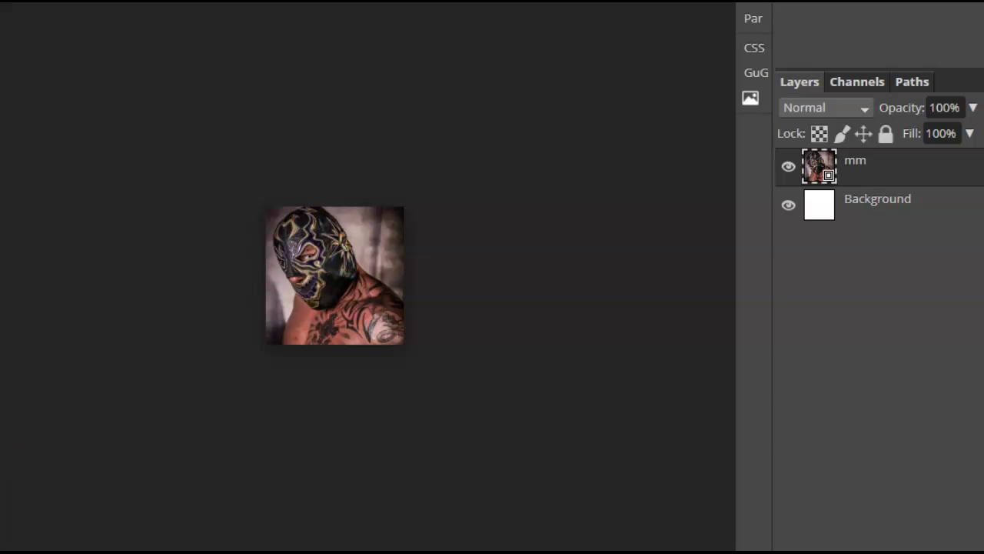
- Undo and redo through history to compare photos, ending on the masked mm wrestler layer
click(4, 2)
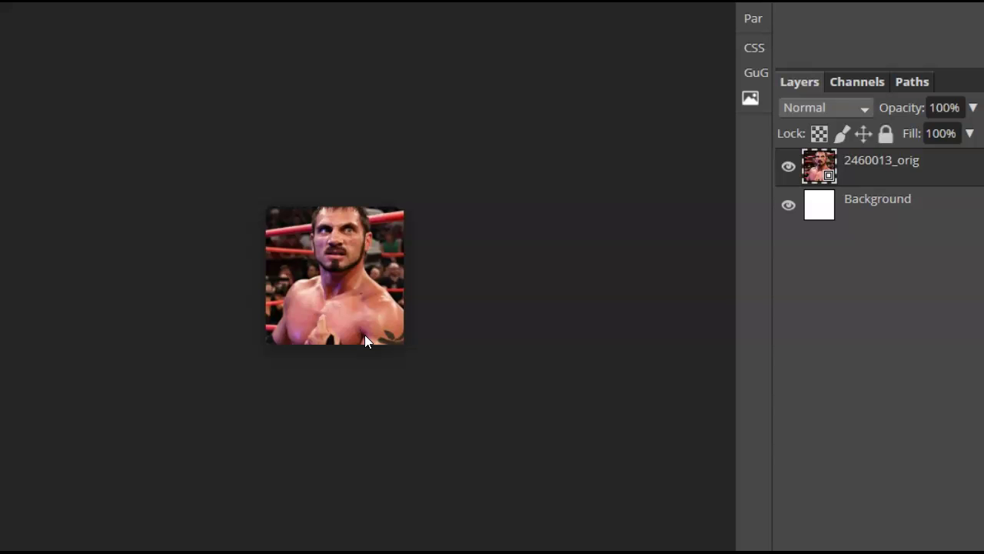
key(ctrl+z)
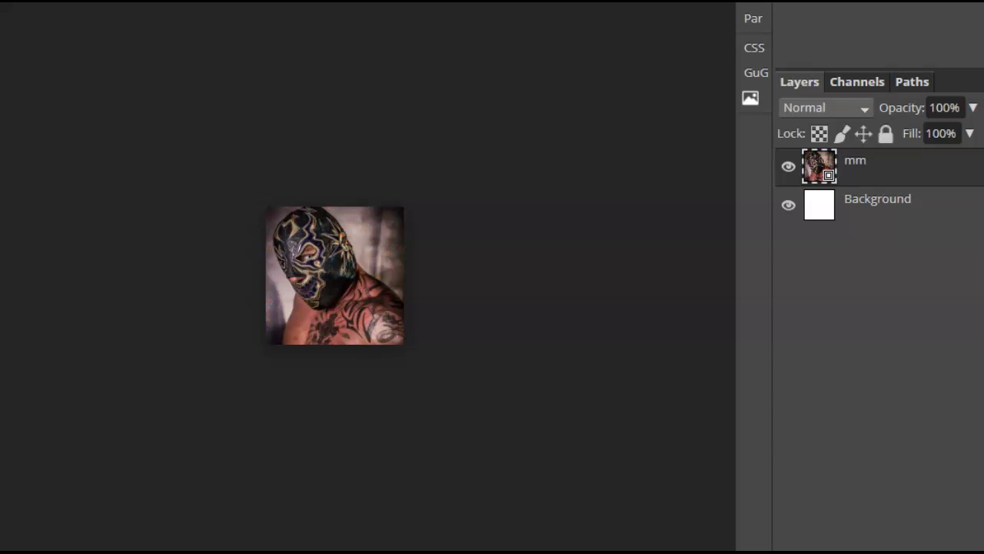
key(ctrl+shift+z)
key(ctrl+z)
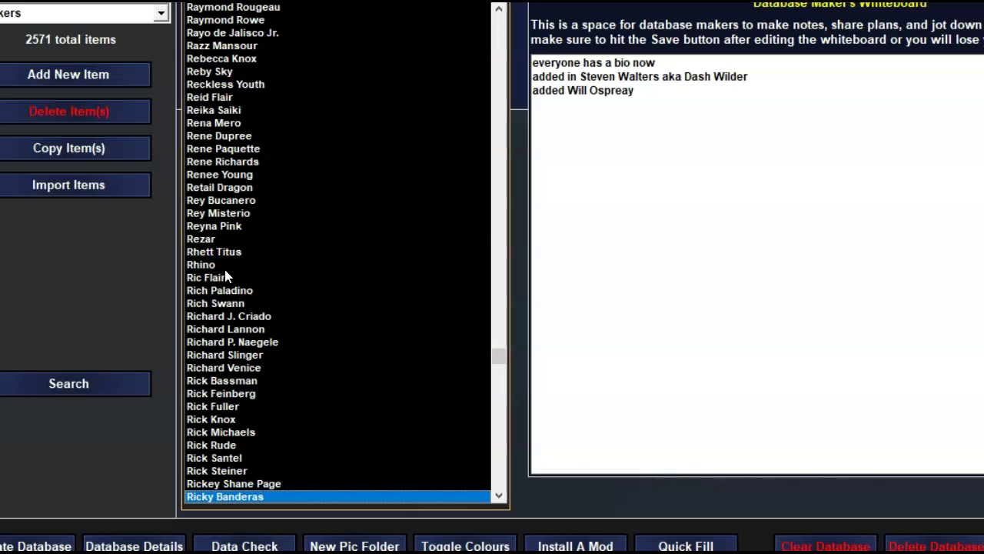
click(222, 224)
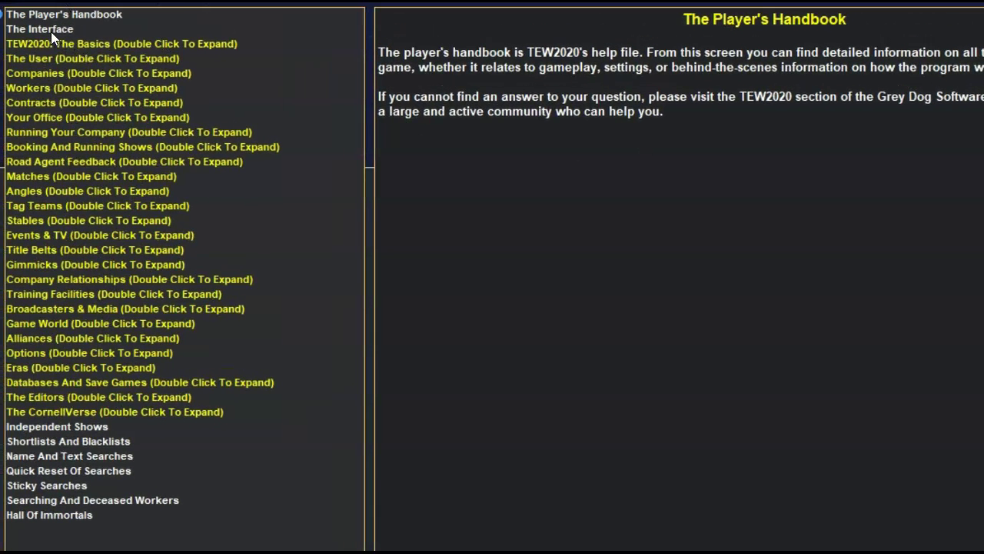
- Expand TEW2020: The Basics and The Editors in the handbook, then open Picture Limits
click(49, 31)
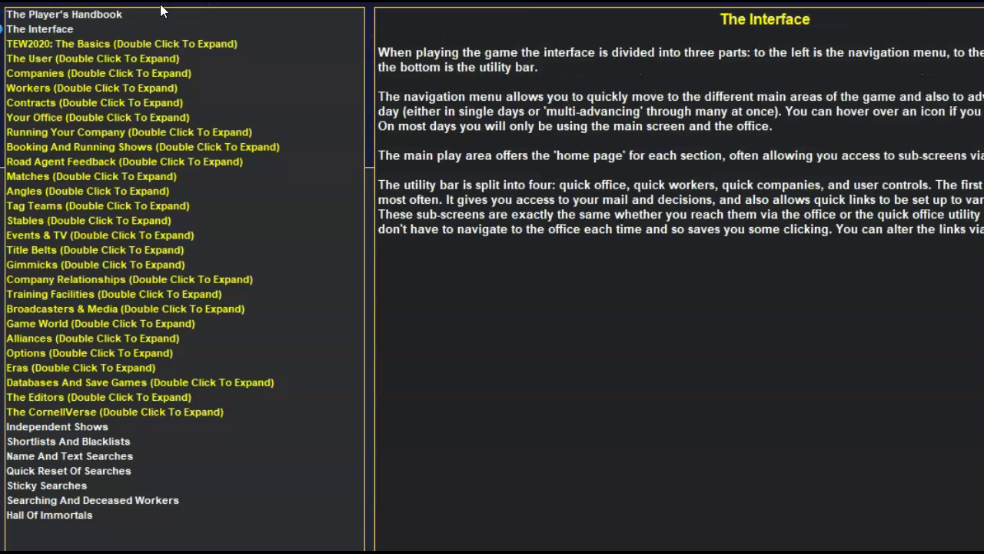
double_click(86, 48)
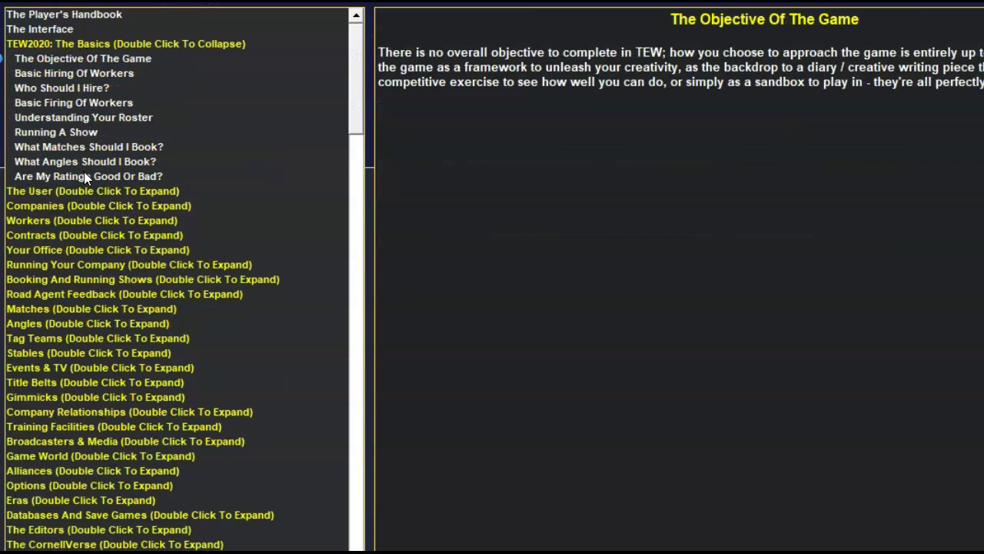
scroll(351, 369, down, 2)
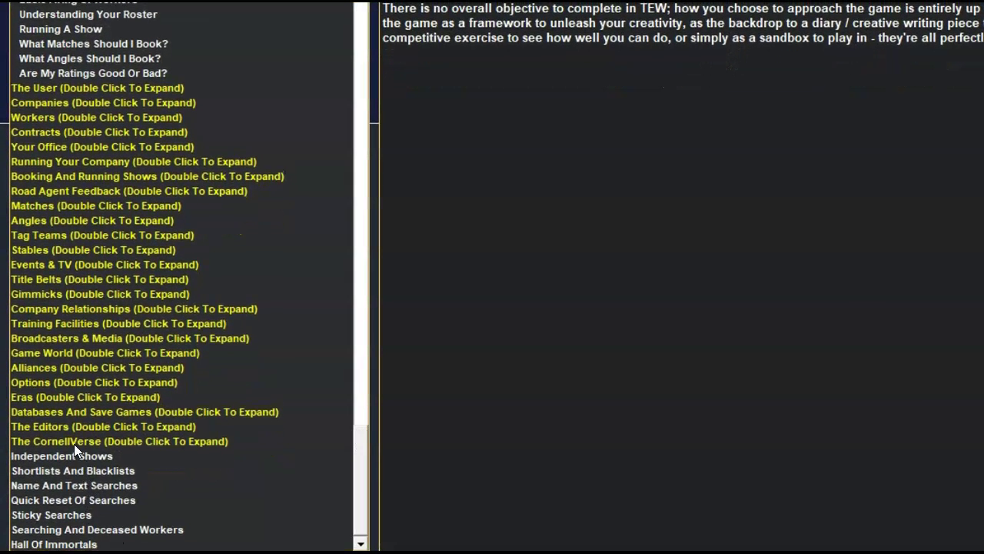
double_click(64, 429)
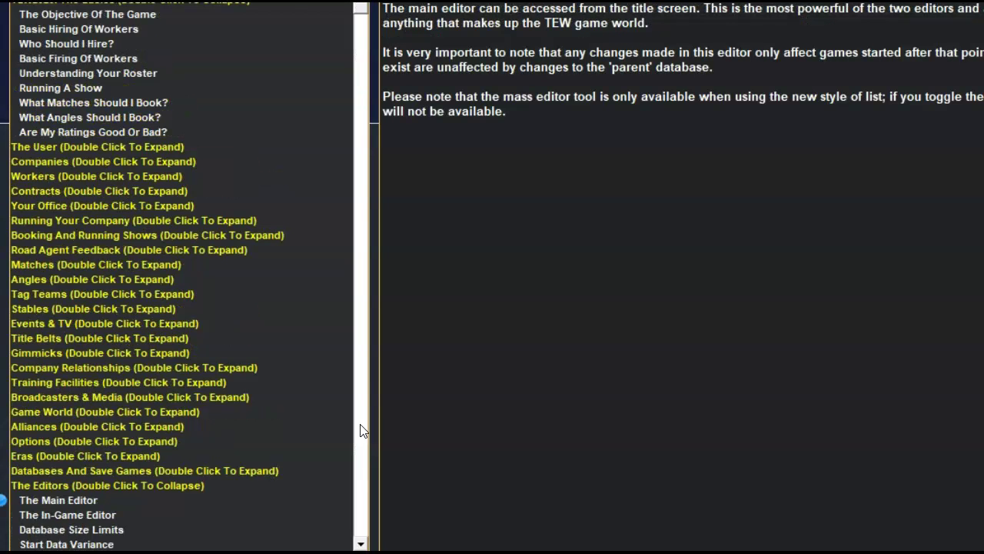
drag(360, 99, 366, 331)
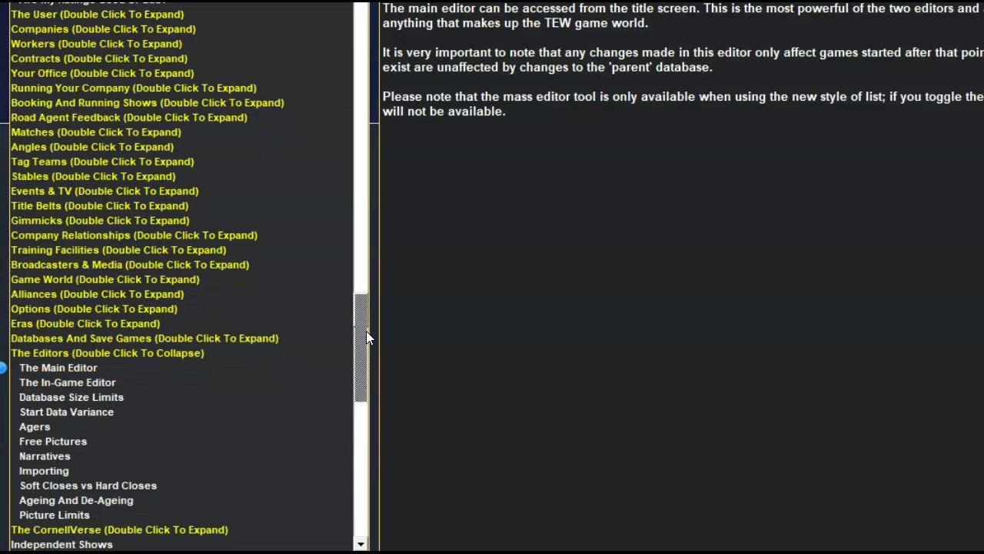
click(61, 519)
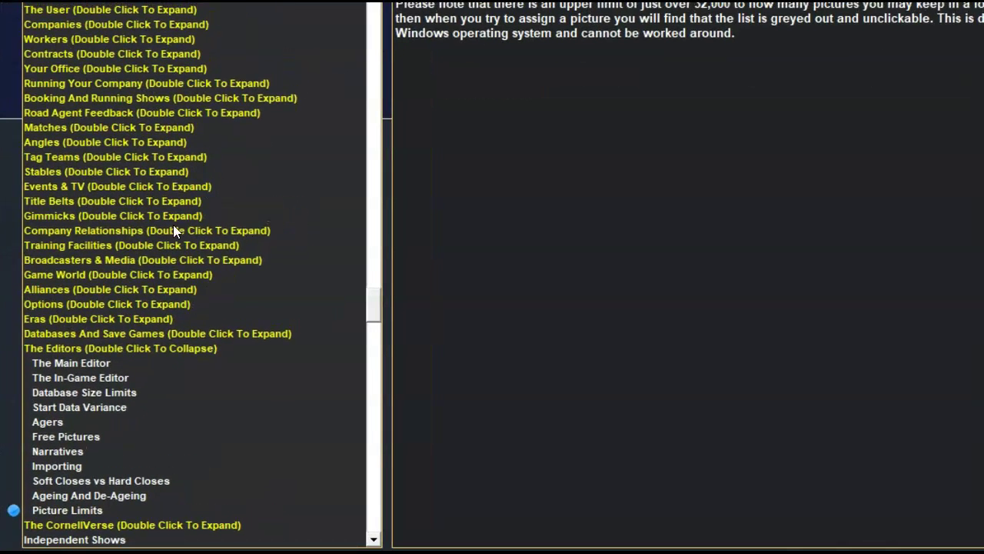
- Read the handbook topics Soft Closes vs Hard Closes, Importing, Free Pictures, Database Size Limits and The In-Game Editor
click(126, 478)
click(74, 467)
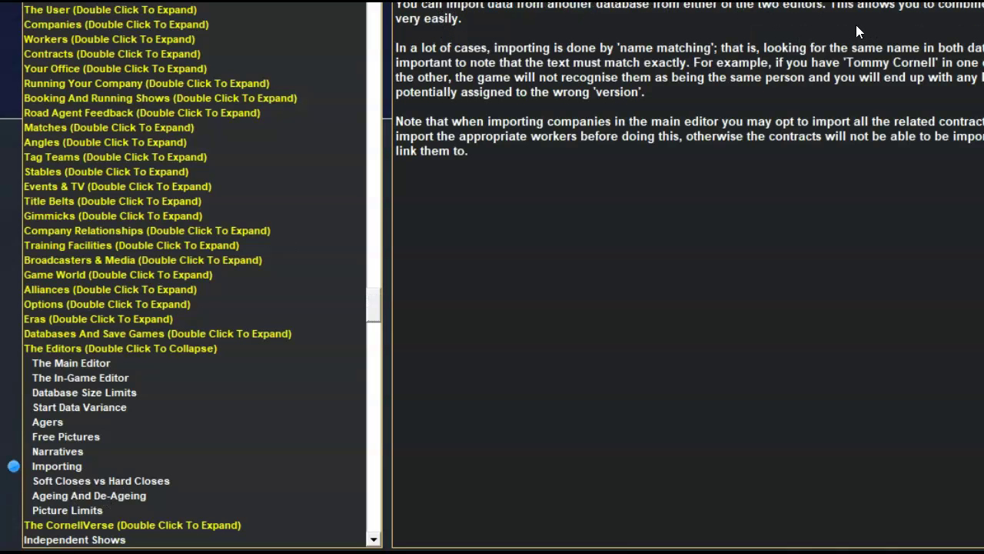
click(78, 439)
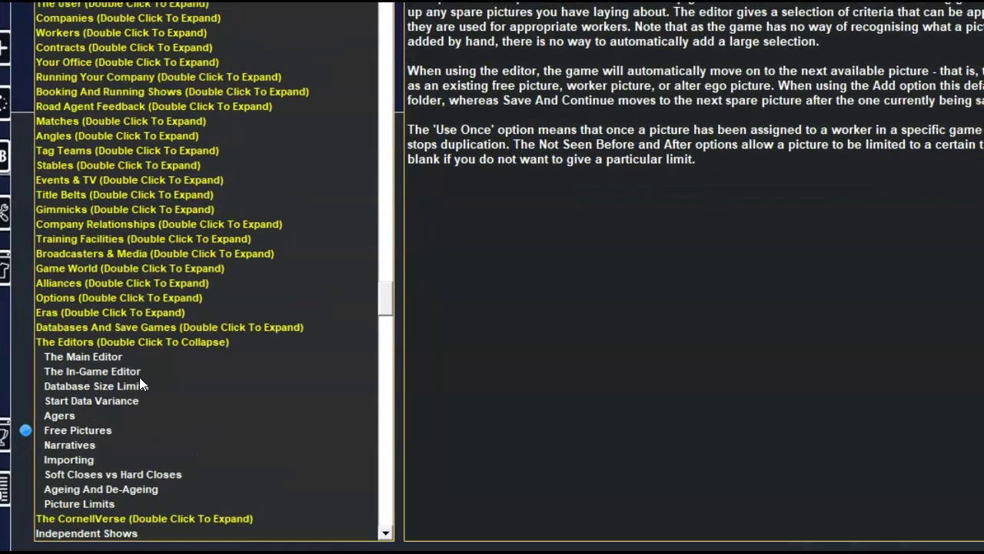
click(138, 379)
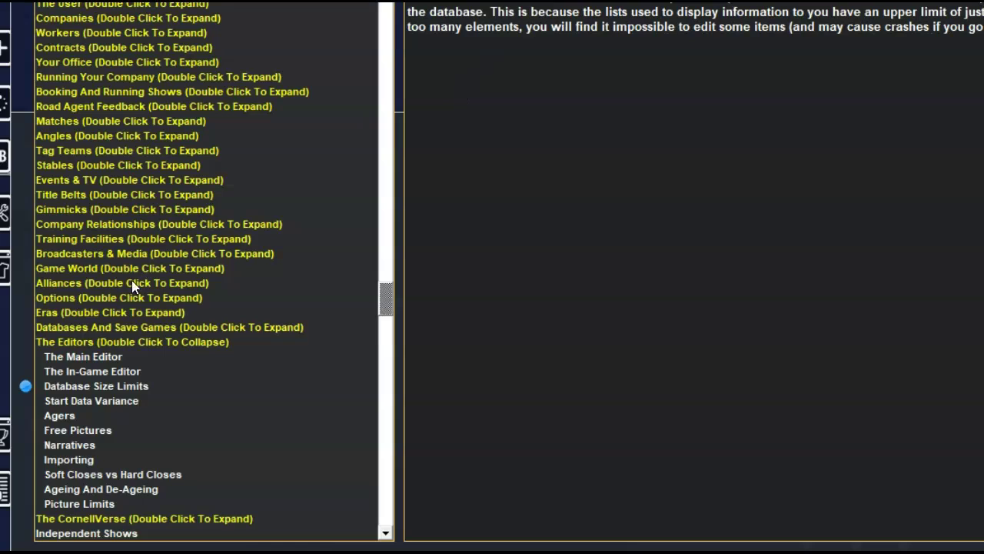
click(93, 369)
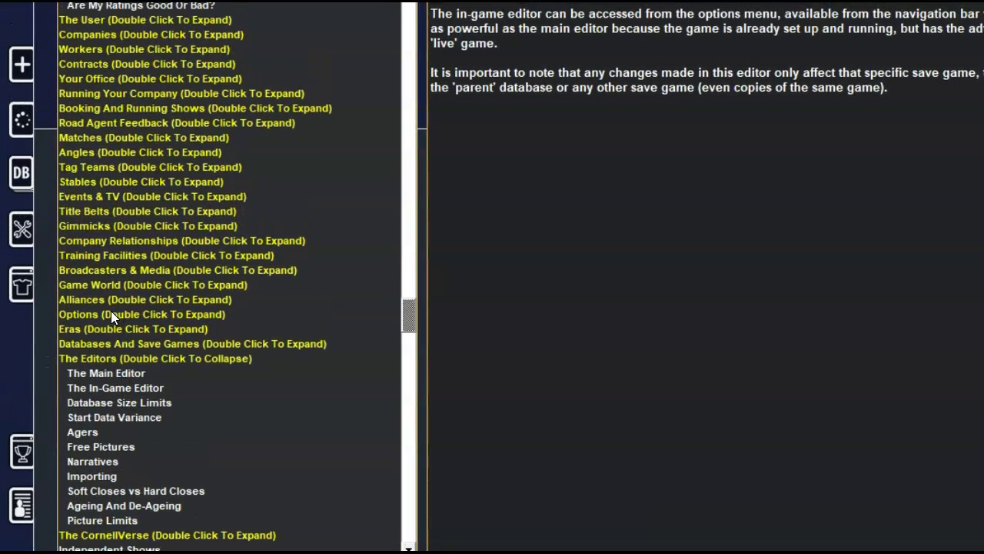
- Expand the handbook's Options topics and open the Picture Requirement entry
double_click(149, 313)
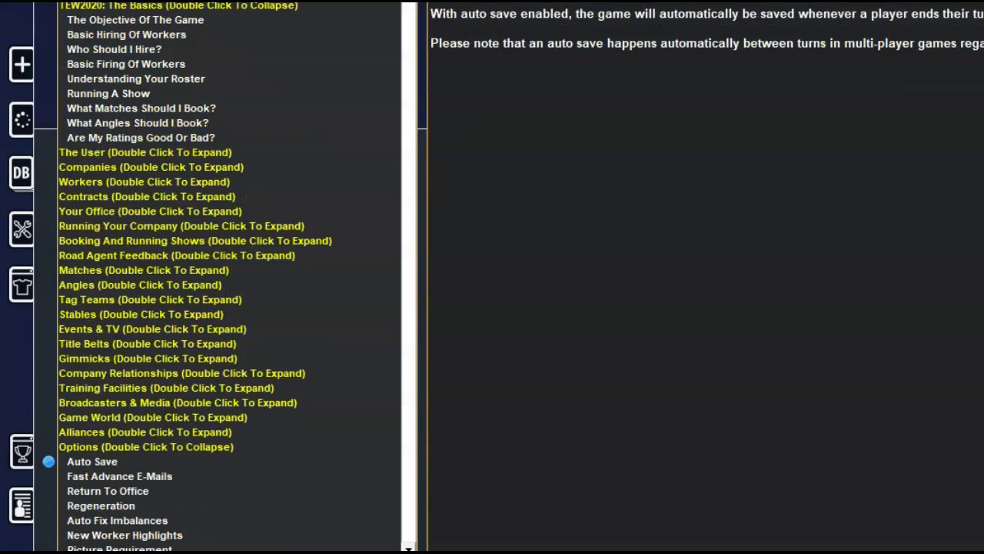
click(409, 547)
click(409, 547)
click(410, 546)
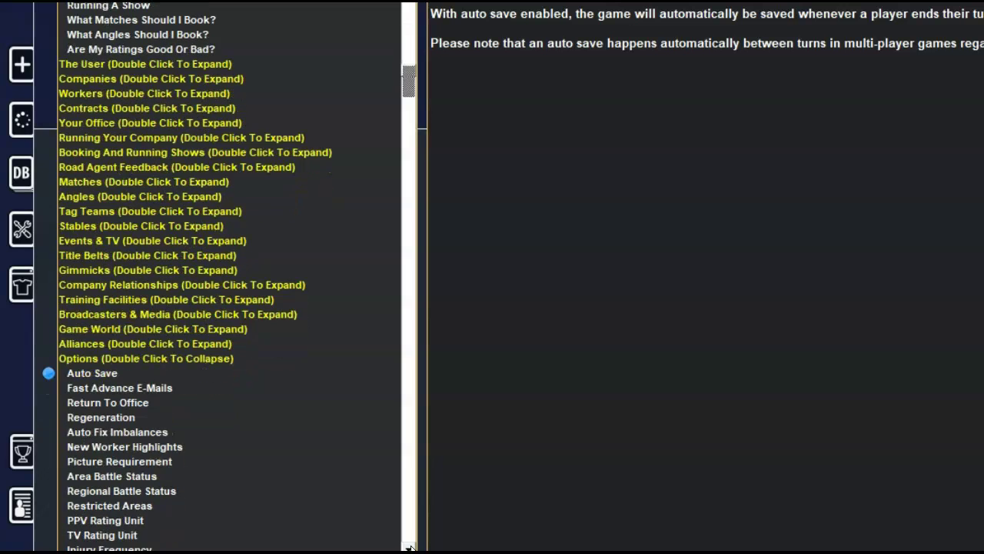
click(409, 547)
click(409, 546)
click(132, 430)
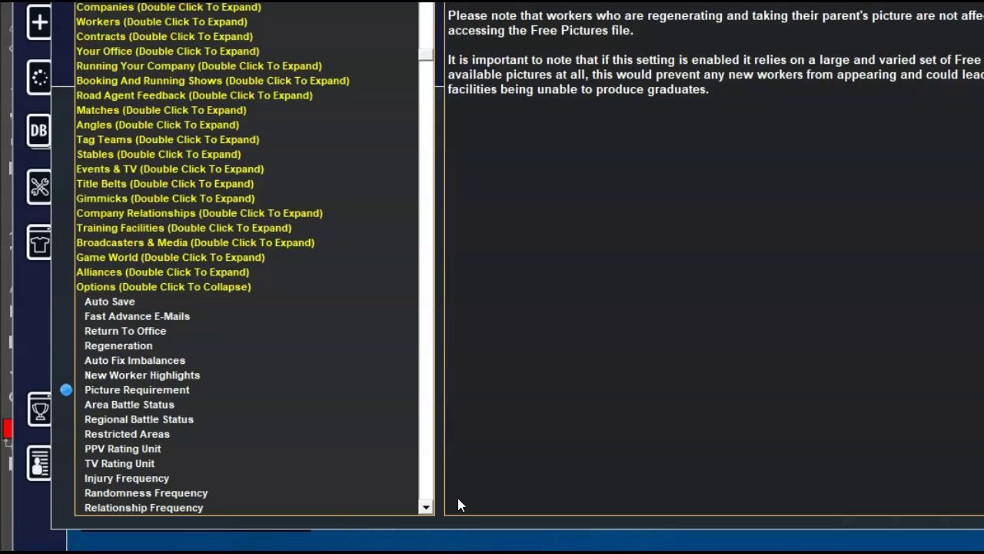
- Scroll through the Picture Requirement help text about new workers needing valid Free Pictures
click(427, 510)
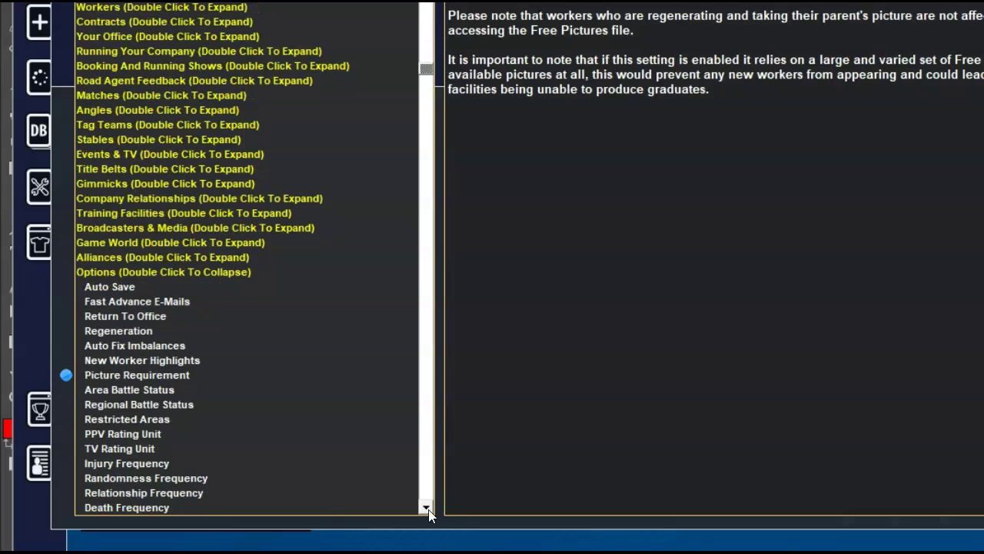
click(428, 509)
click(429, 510)
click(428, 509)
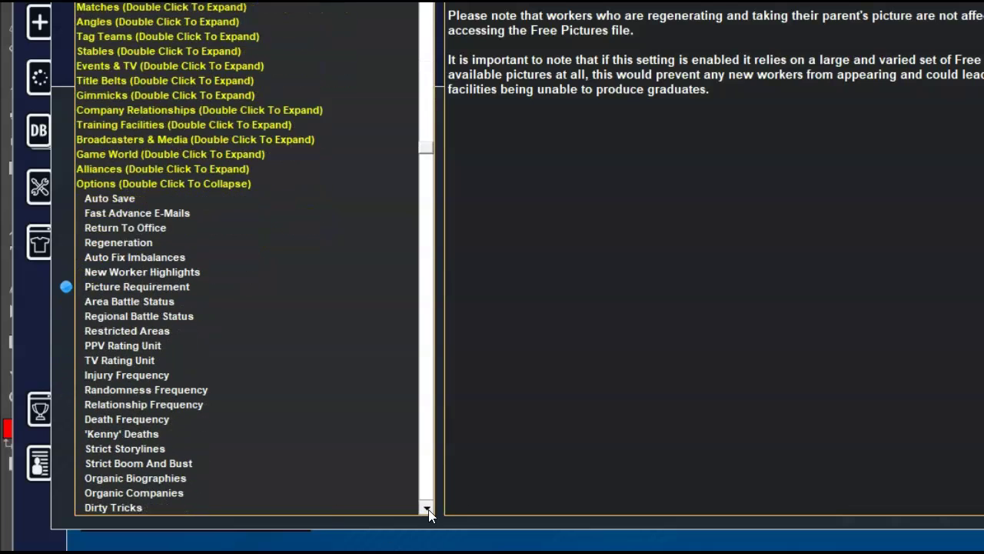
click(429, 511)
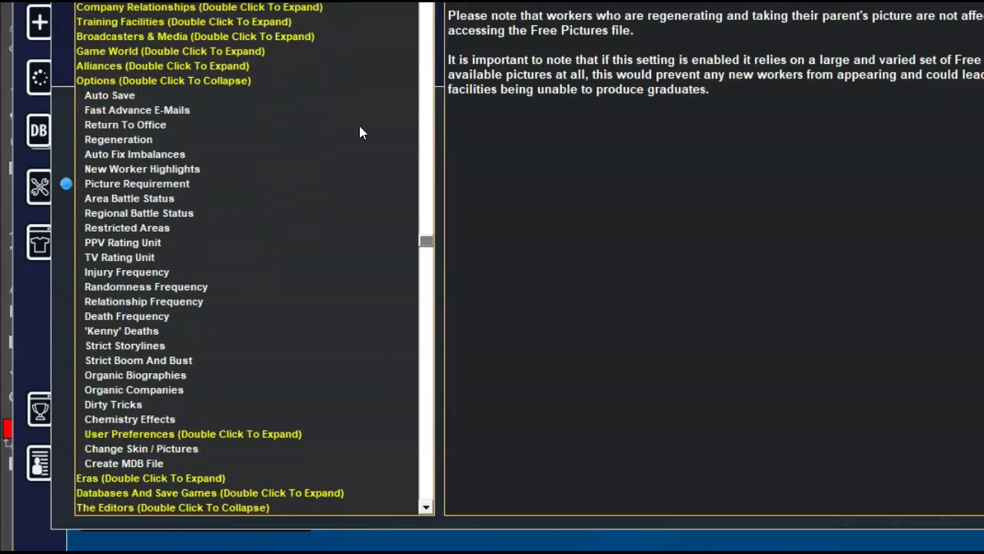